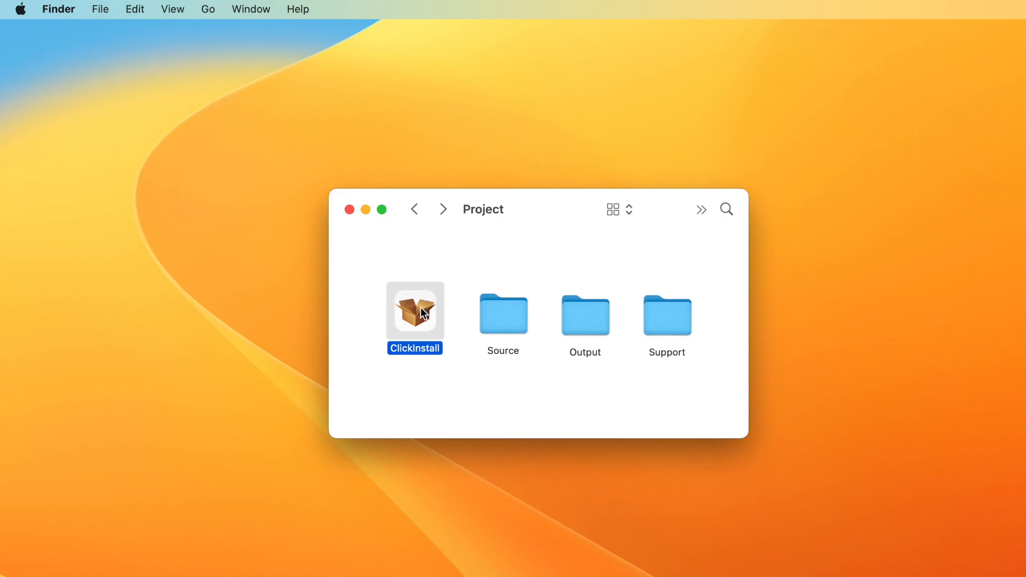
# - Look over the project's folders and inspect the Home Quote app and User Guide.pdf in the Source folder
pyautogui.click(503, 315)
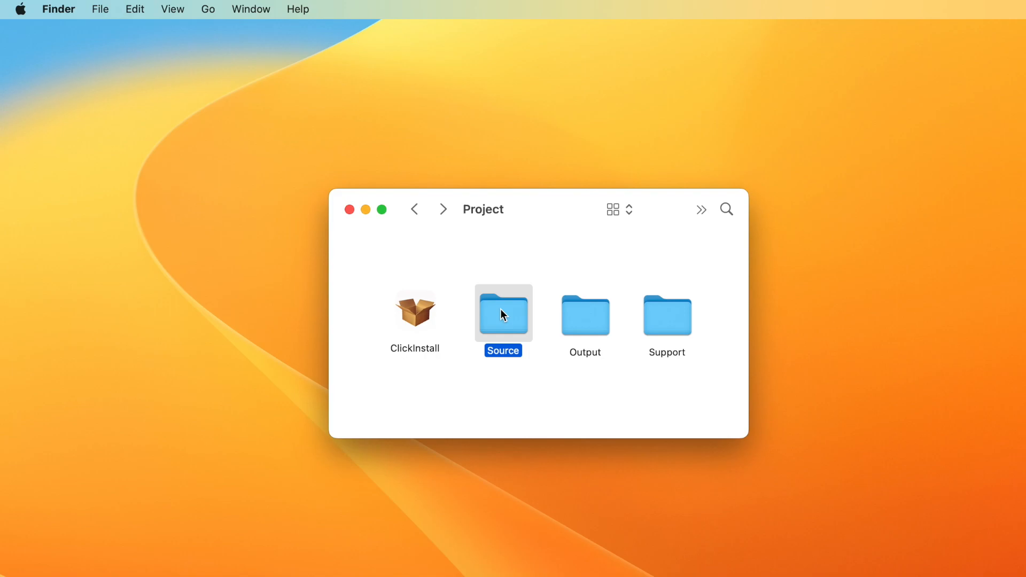
pyautogui.click(594, 321)
pyautogui.click(657, 323)
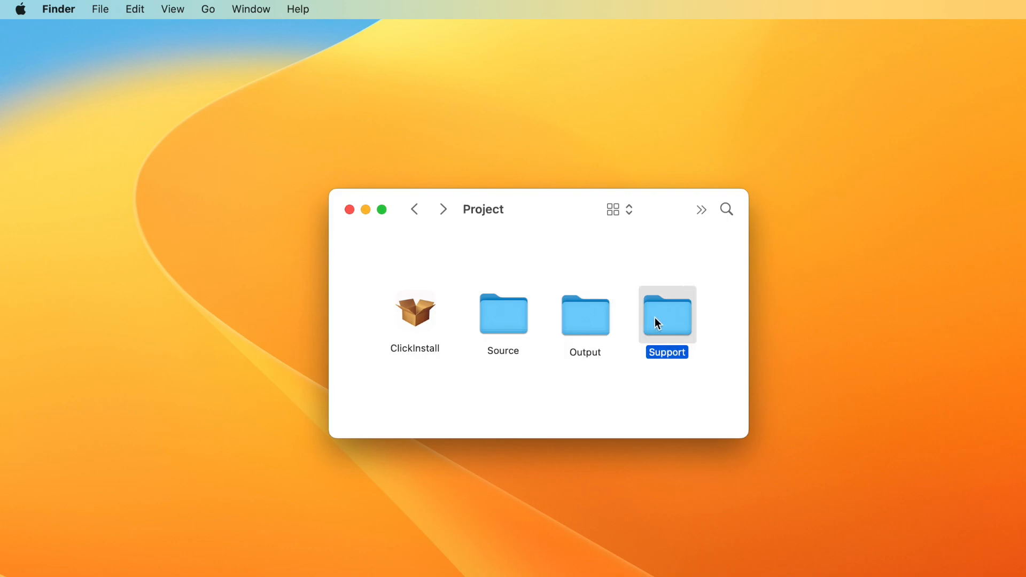
pyautogui.doubleClick(510, 318)
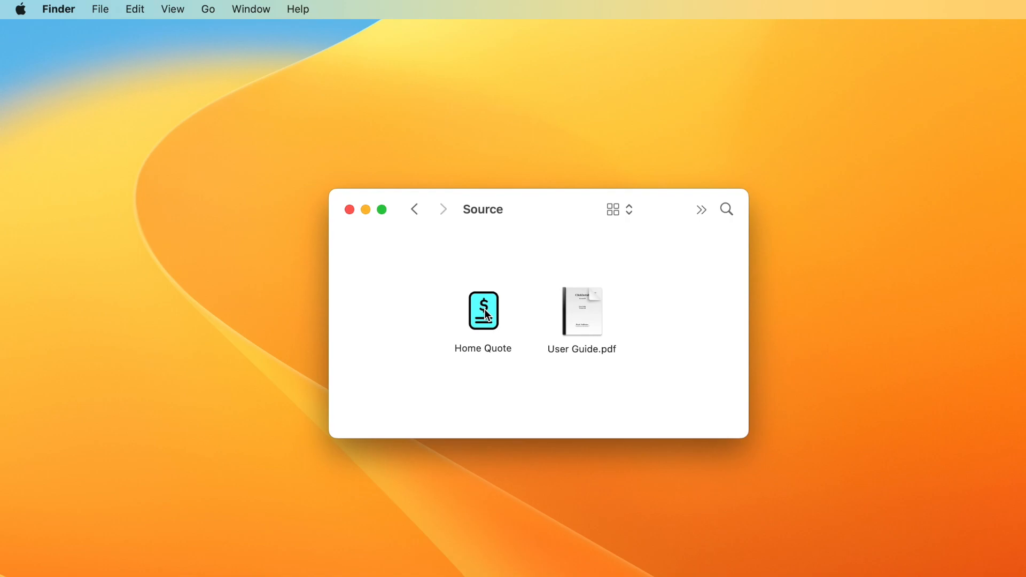
pyautogui.click(487, 315)
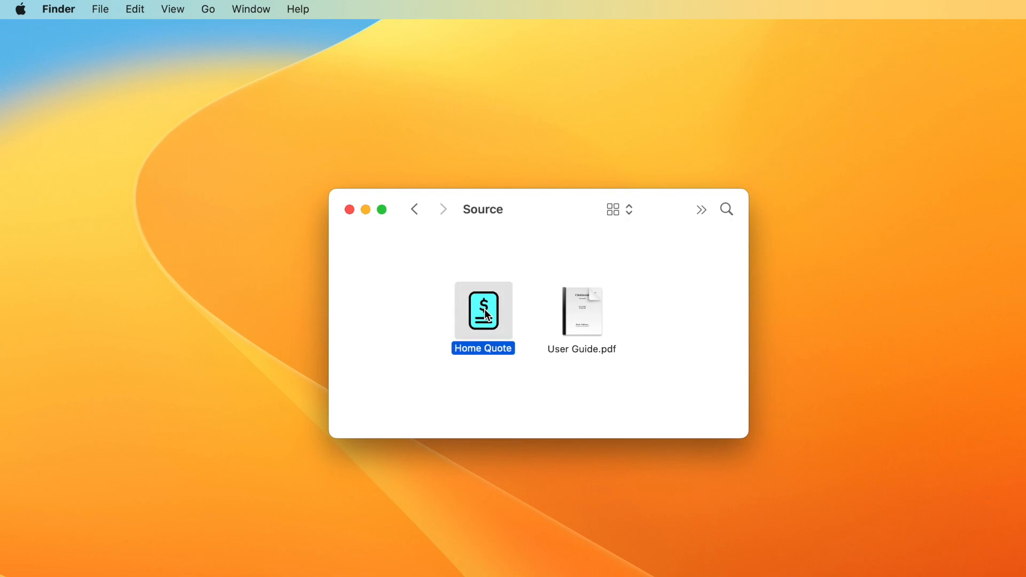
pyautogui.click(582, 302)
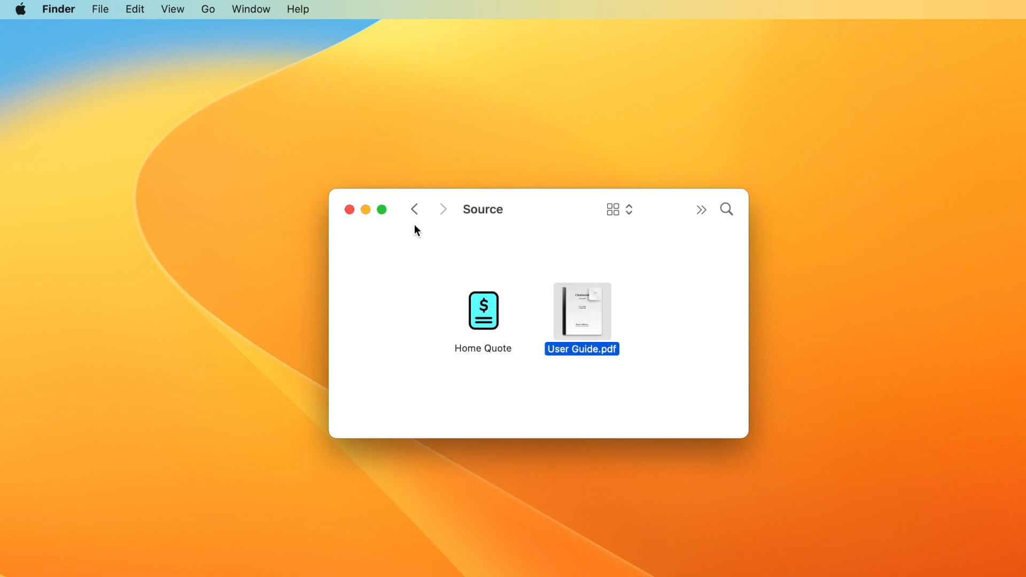
pyautogui.click(416, 211)
# - Inspect the Home Quote Setup installer and Home-Quote.zip in the project's Output folder
pyautogui.doubleClick(586, 319)
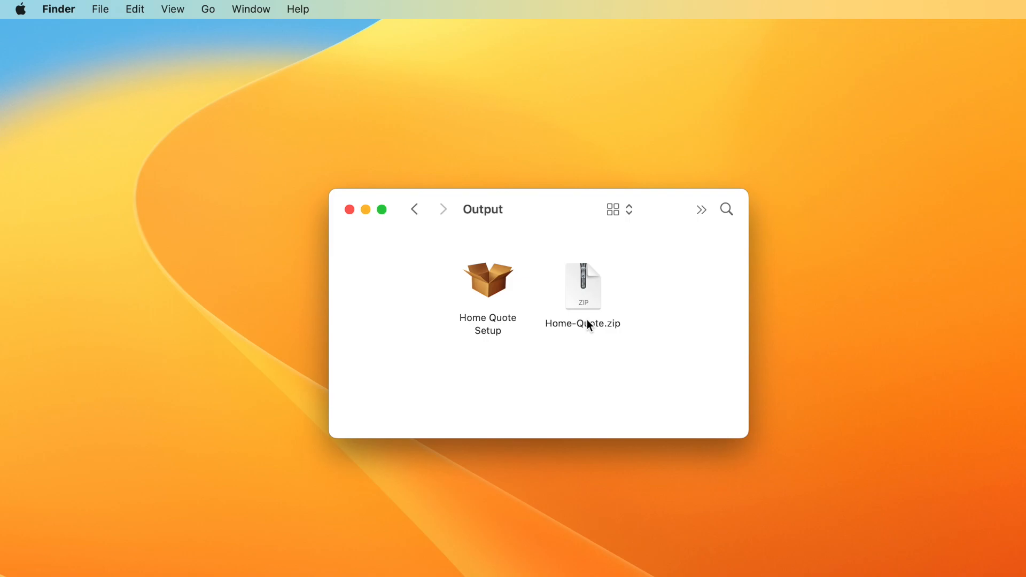
pyautogui.click(493, 282)
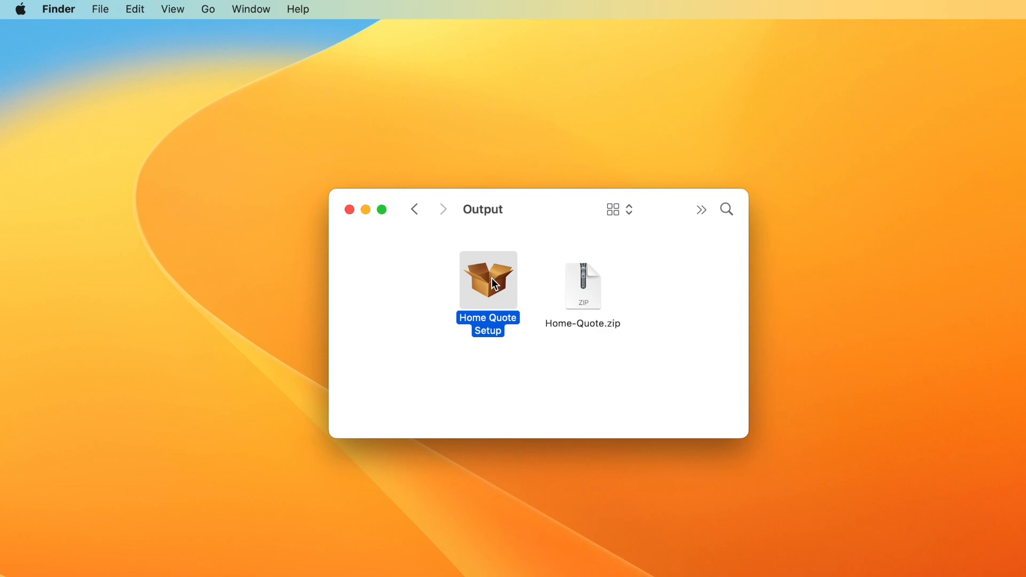
pyautogui.click(582, 283)
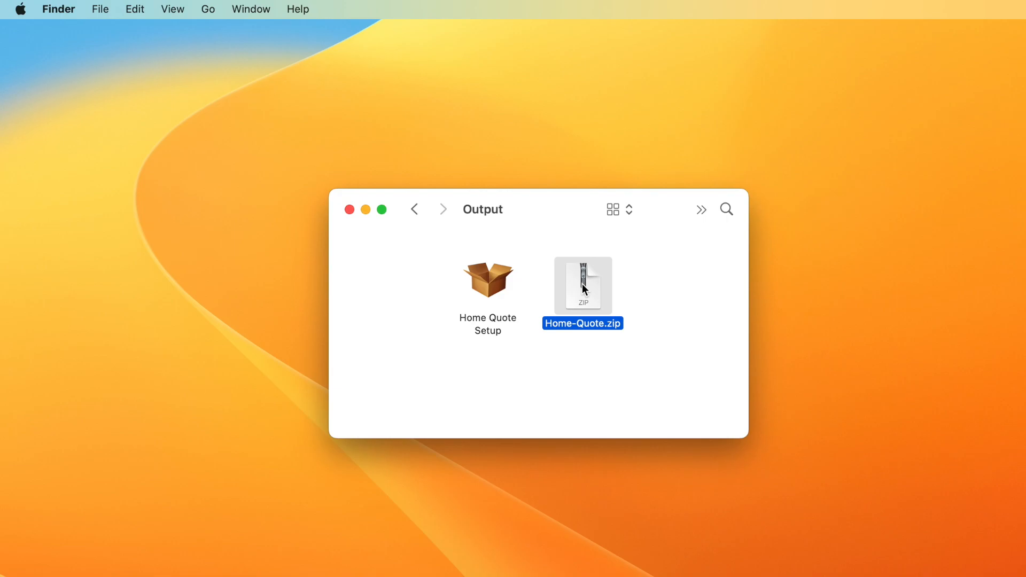
pyautogui.click(497, 283)
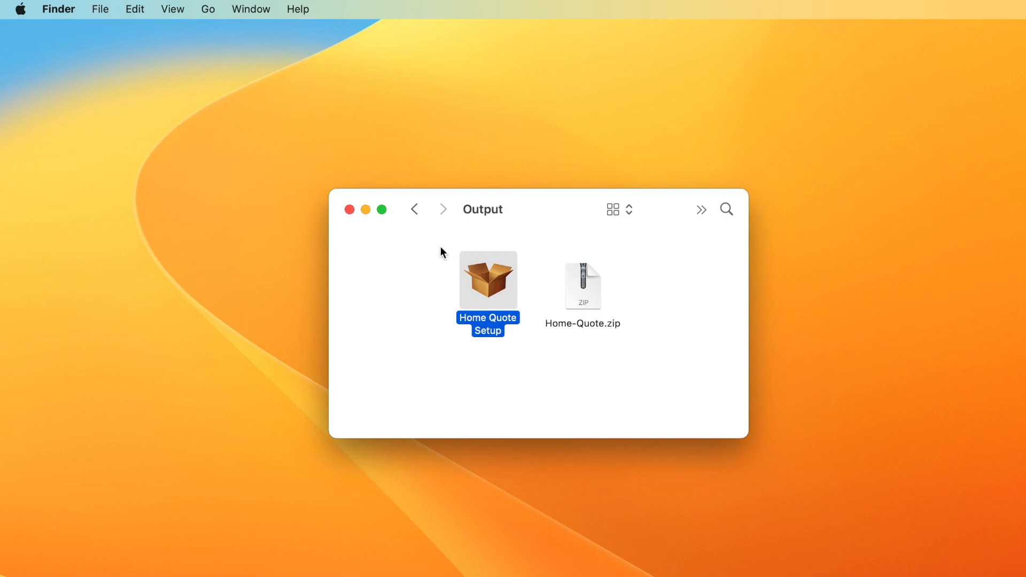
pyautogui.click(415, 209)
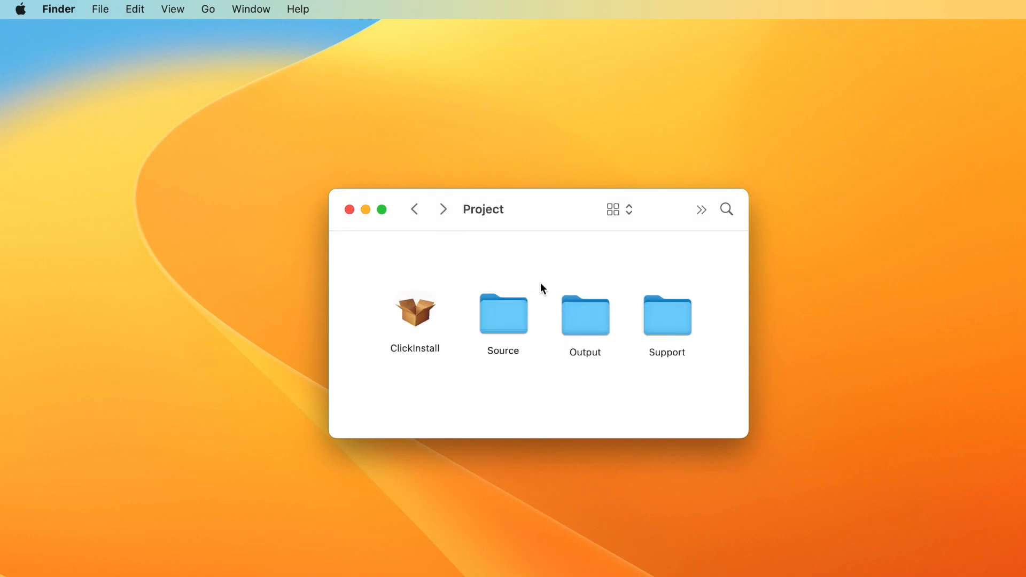
# - Inspect the background image, logo, icon and developer certificate files in the project's Support folder
pyautogui.doubleClick(663, 299)
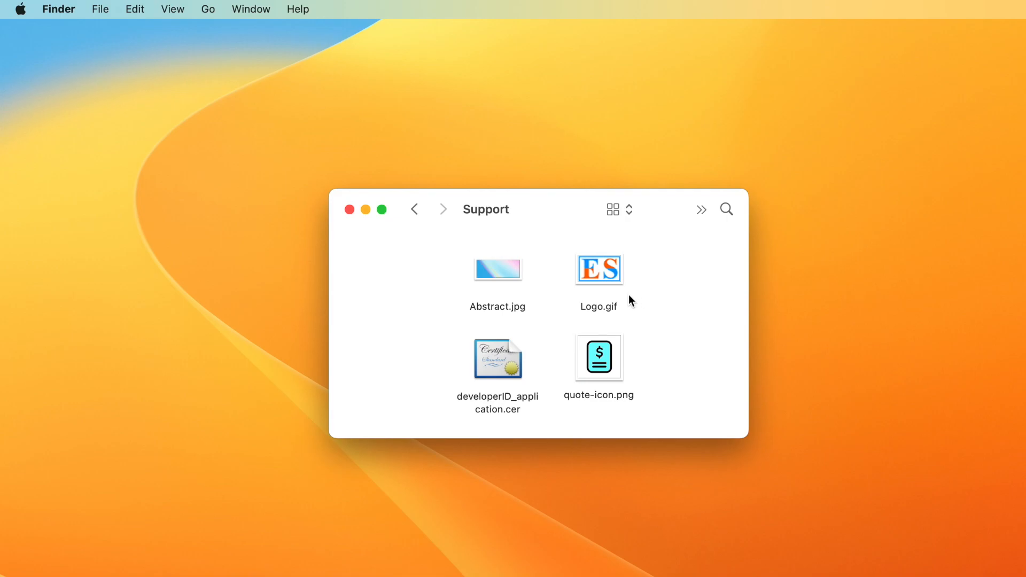
pyautogui.click(502, 271)
pyautogui.click(607, 272)
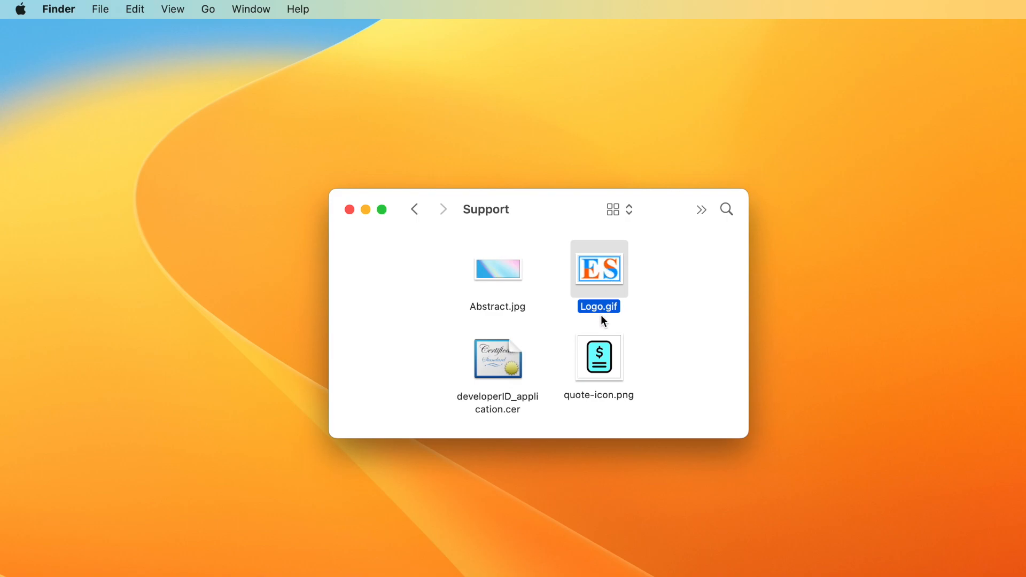
pyautogui.click(603, 360)
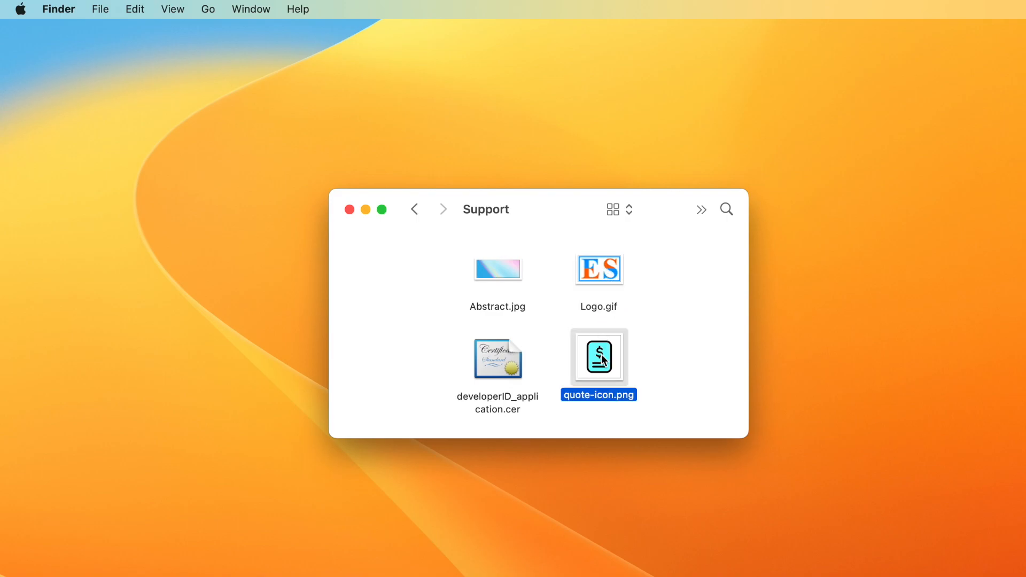
pyautogui.click(498, 357)
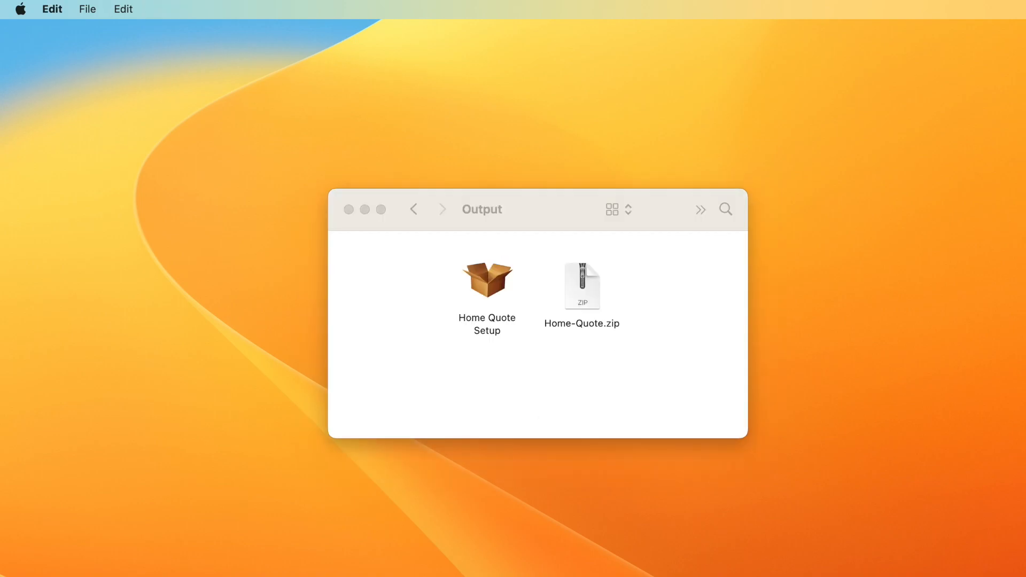
# - Run the Home Quote Setup installer from the Output folder to view its window, and quit without installing
pyautogui.doubleClick(489, 272)
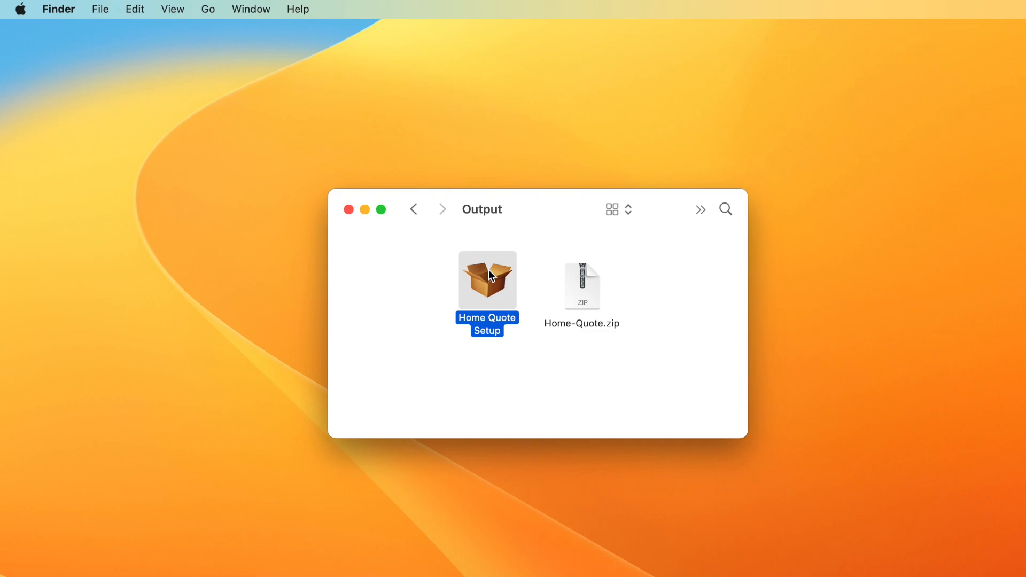
pyautogui.moveTo(955, 232); pyautogui.dragTo(507, 145)
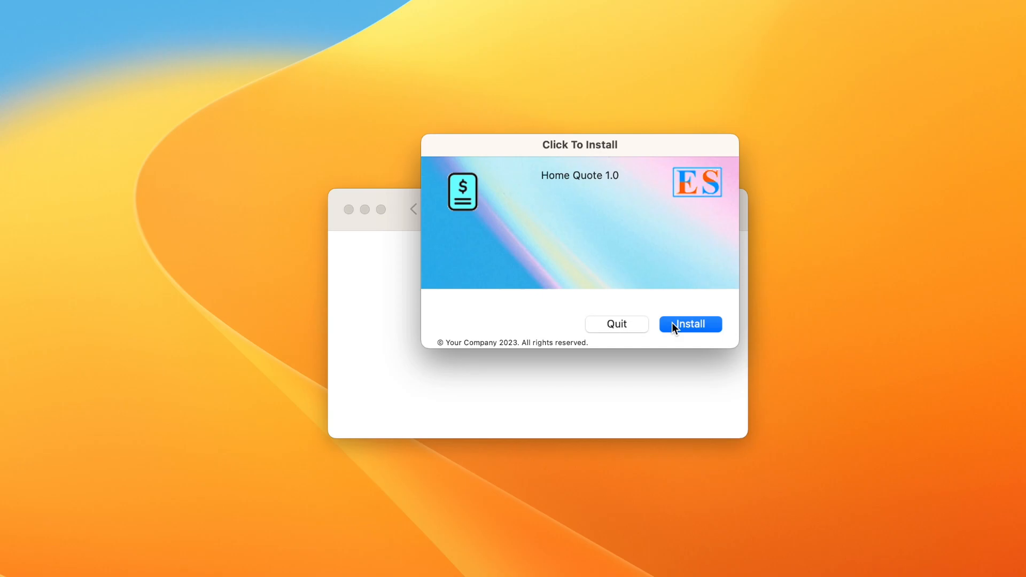
pyautogui.click(621, 323)
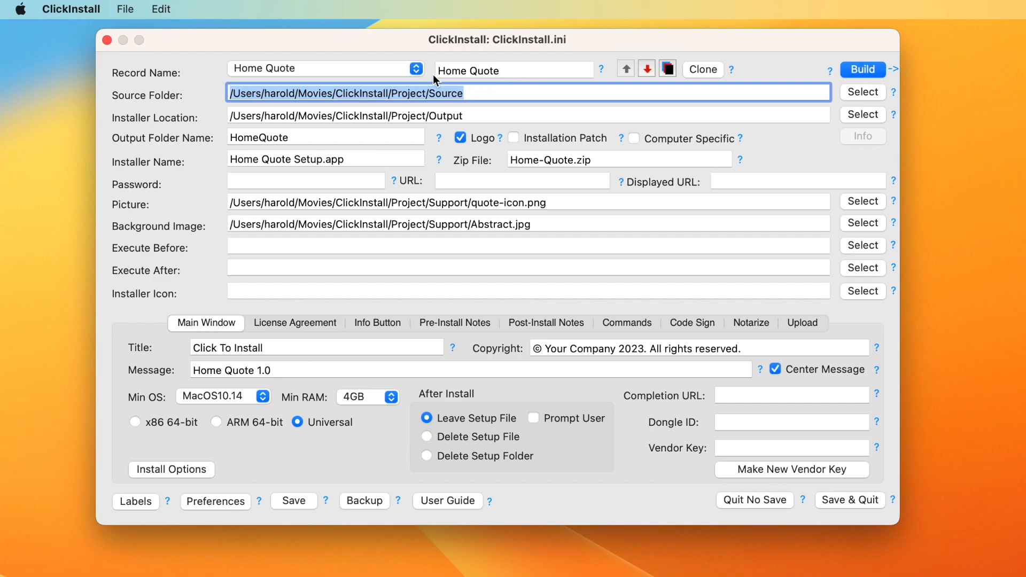
# - Review the list of installer records and the Home Quote record's source folder and installer location in ClickInstall
pyautogui.click(416, 70)
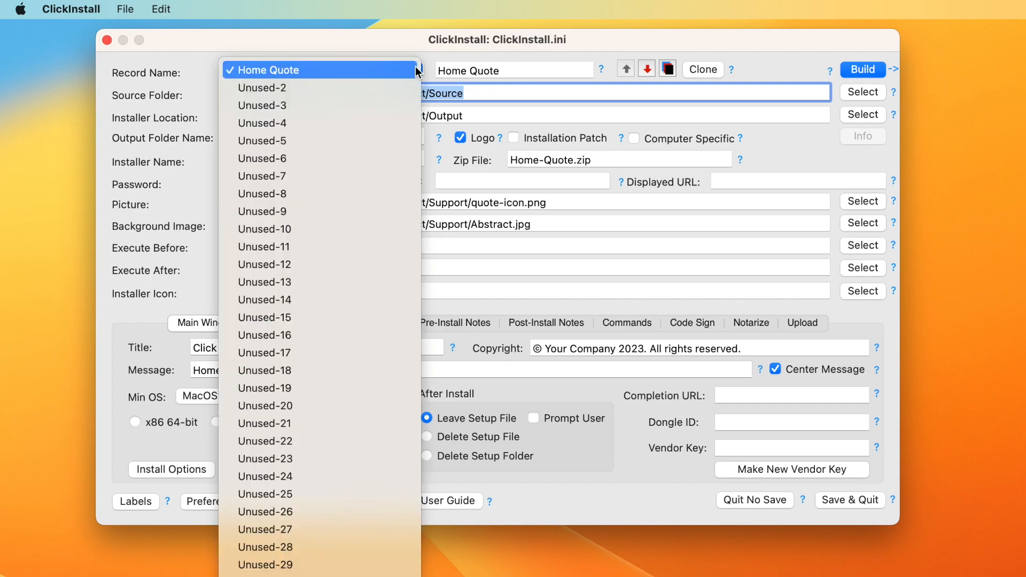
pyautogui.click(416, 70)
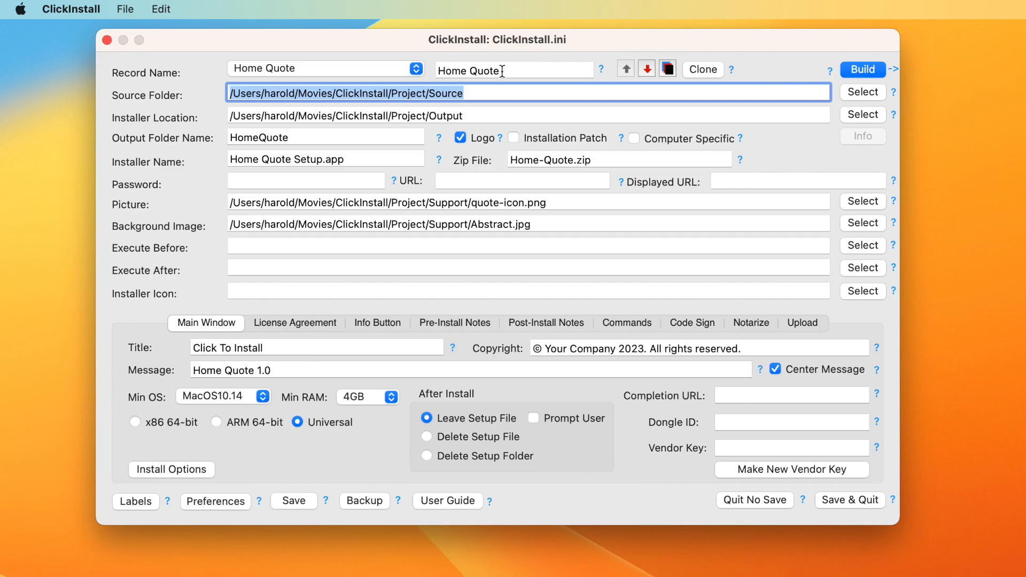
pyautogui.click(530, 96)
pyautogui.moveTo(475, 93); pyautogui.dragTo(196, 92)
pyautogui.click(482, 115)
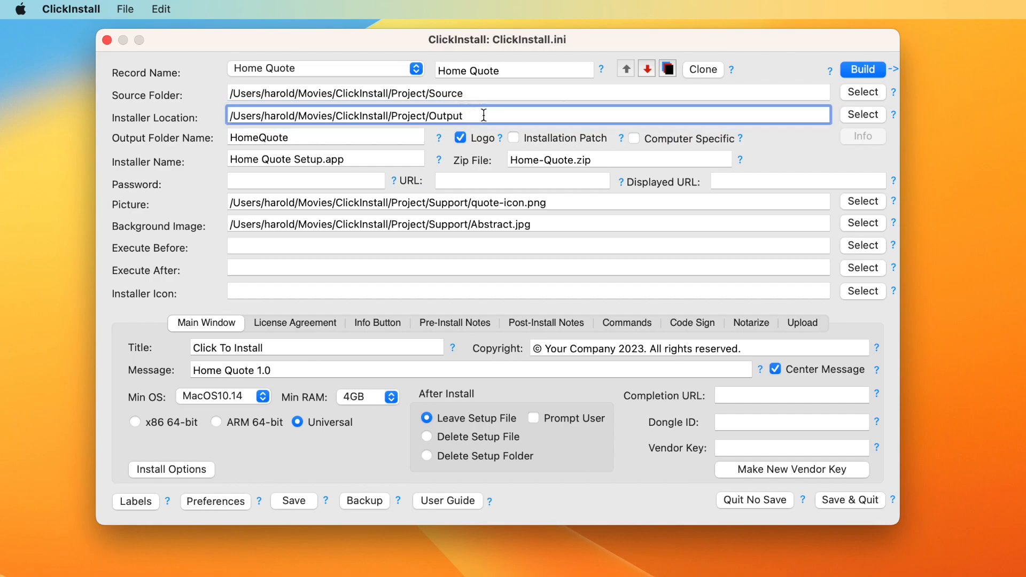
# - Review the Home Quote record's installer name, zip file name, installer location and output folder name
pyautogui.moveTo(354, 159); pyautogui.dragTo(207, 161)
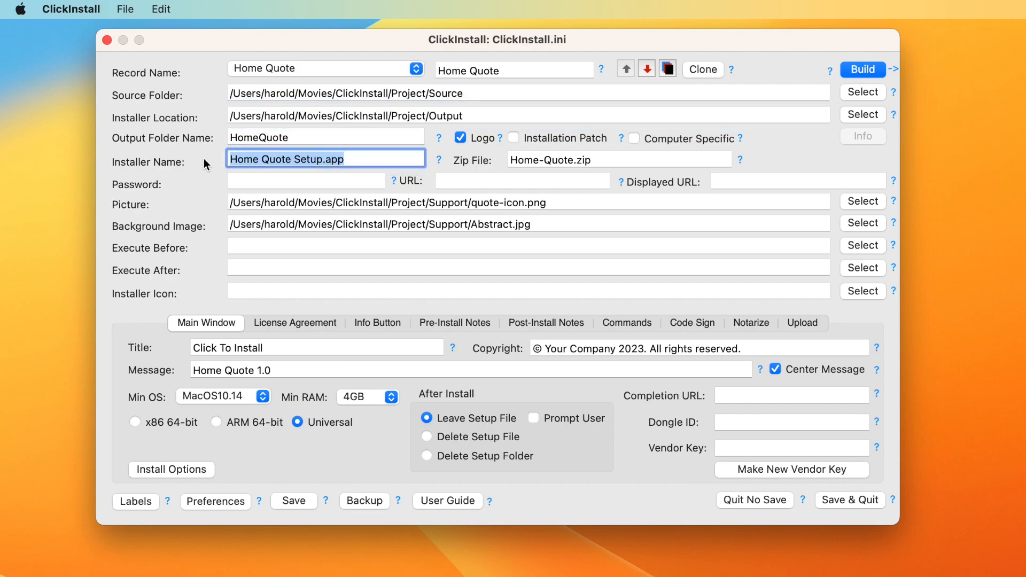
pyautogui.click(600, 161)
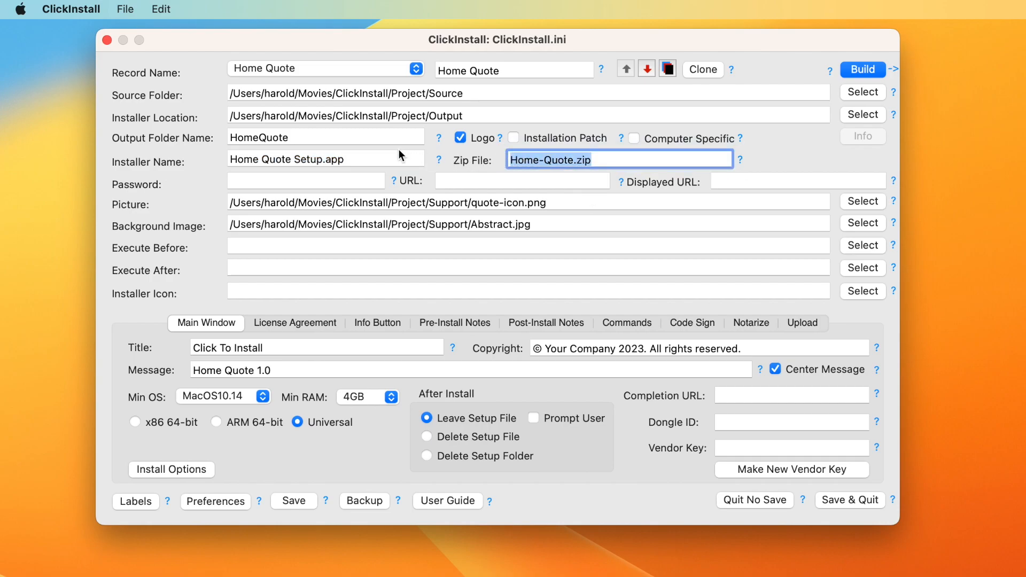
pyautogui.moveTo(477, 114); pyautogui.dragTo(225, 115)
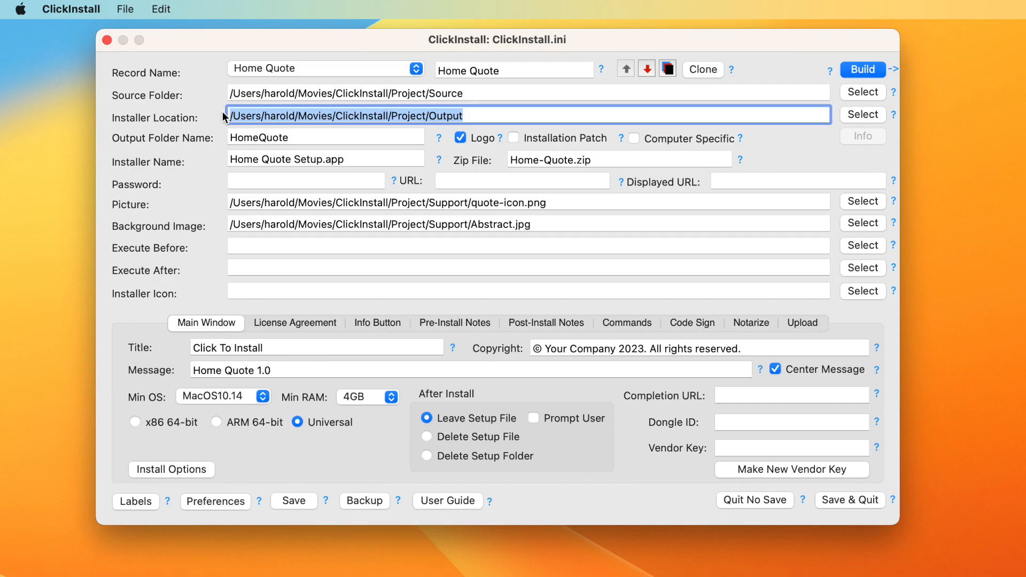
pyautogui.click(293, 138)
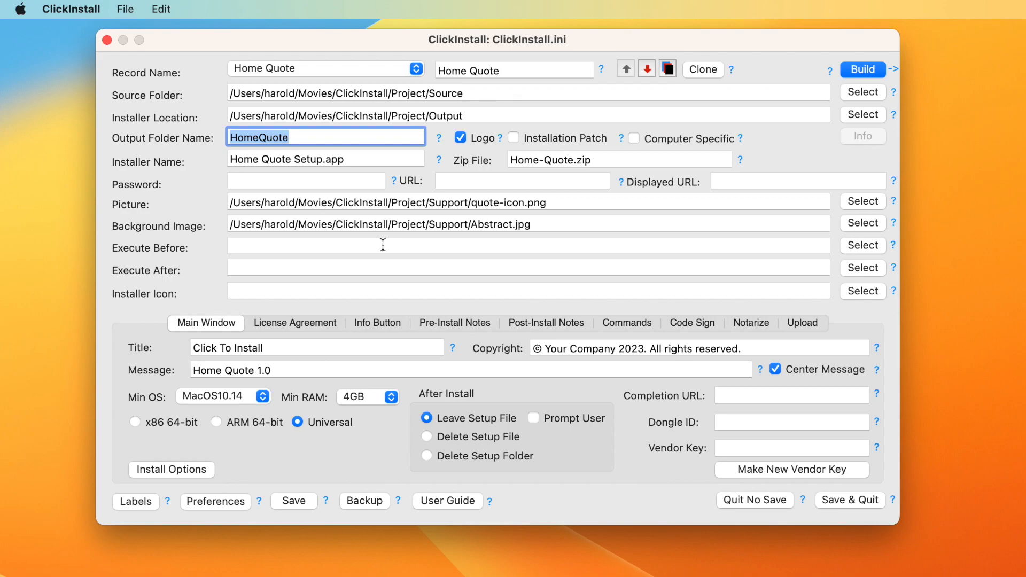
# - Review the record's background image and picture paths, and check the logo file for all records in Preferences, leaving without changes
pyautogui.moveTo(536, 225); pyautogui.dragTo(195, 220)
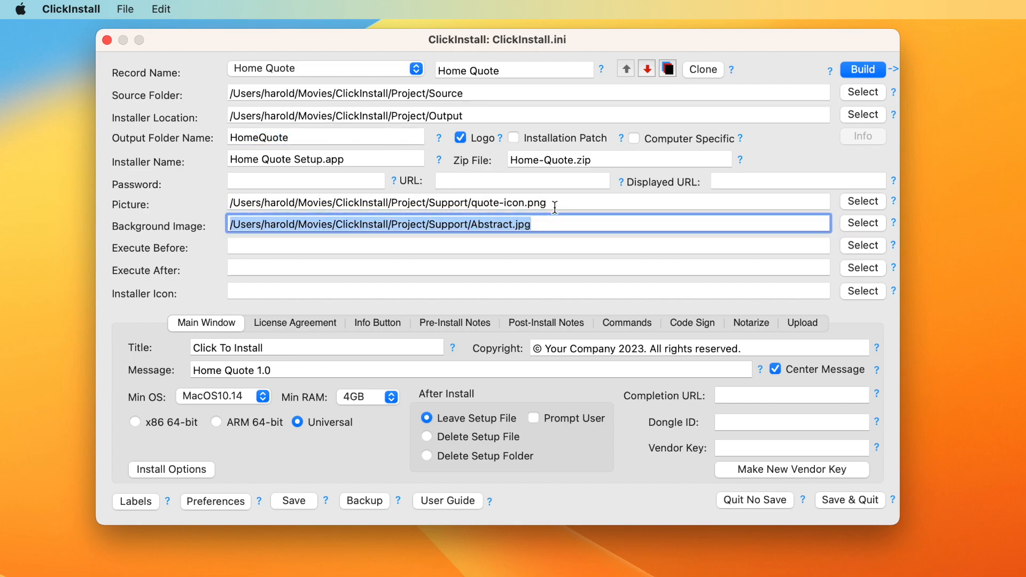
pyautogui.moveTo(557, 204); pyautogui.dragTo(195, 203)
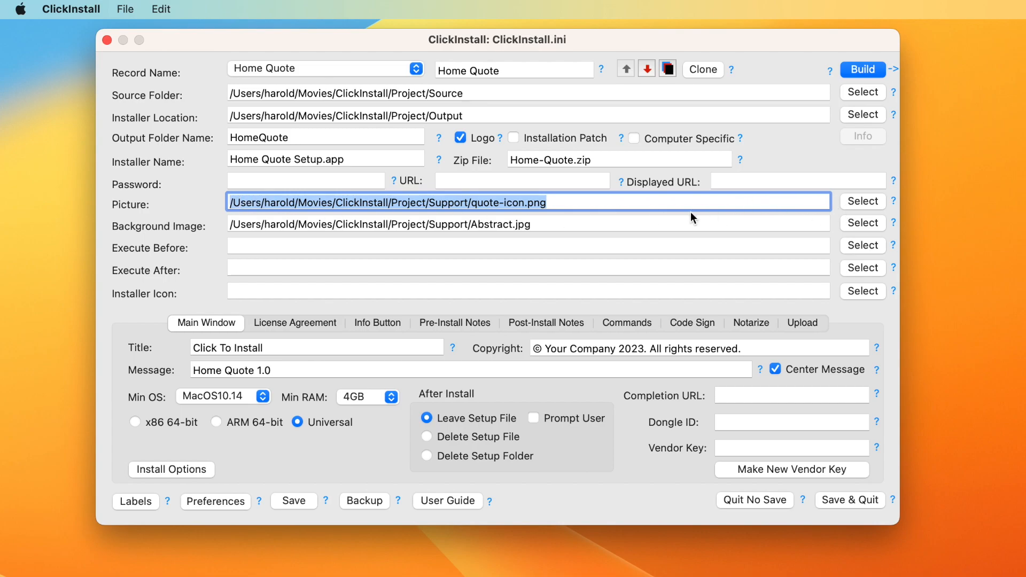
pyautogui.click(571, 205)
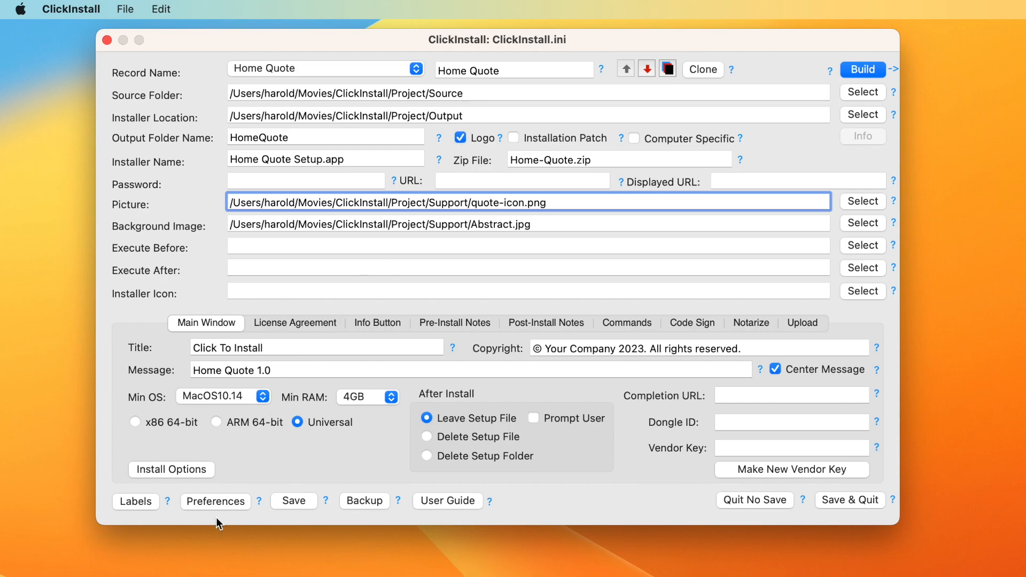
pyautogui.click(220, 503)
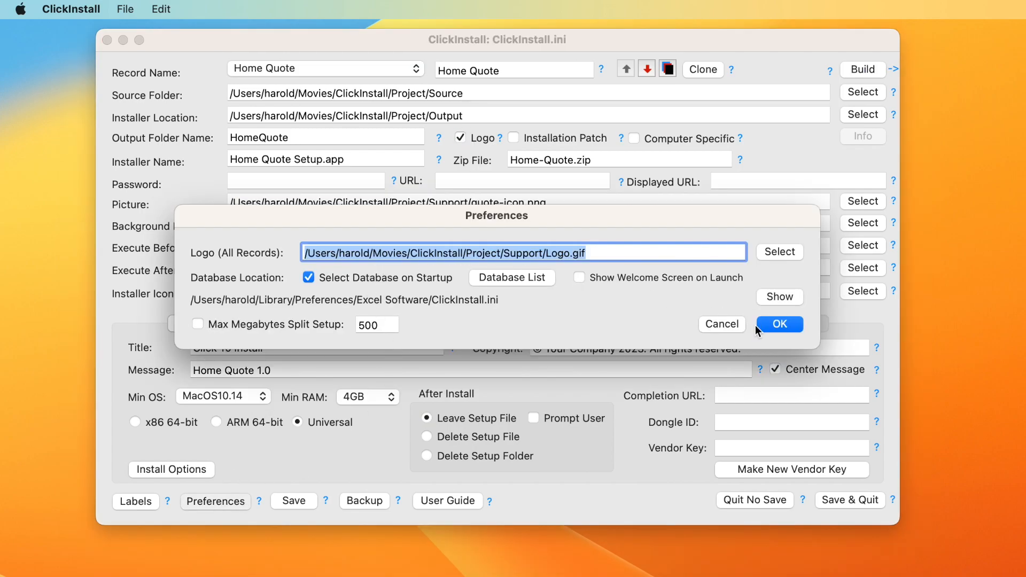
pyautogui.click(736, 324)
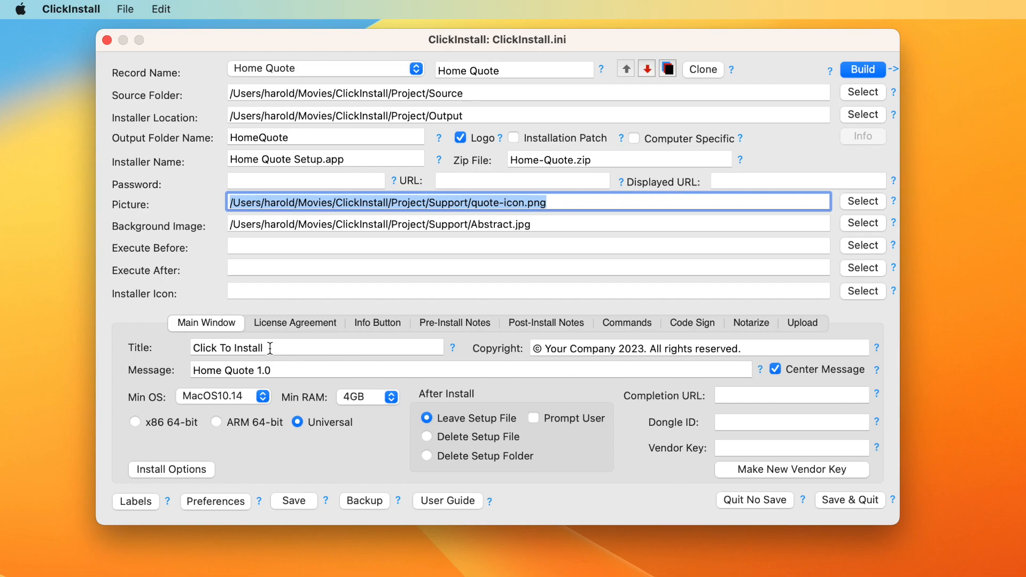
# - Review the title, message and copyright text defined for the installer's main window
pyautogui.click(247, 348)
pyautogui.click(277, 370)
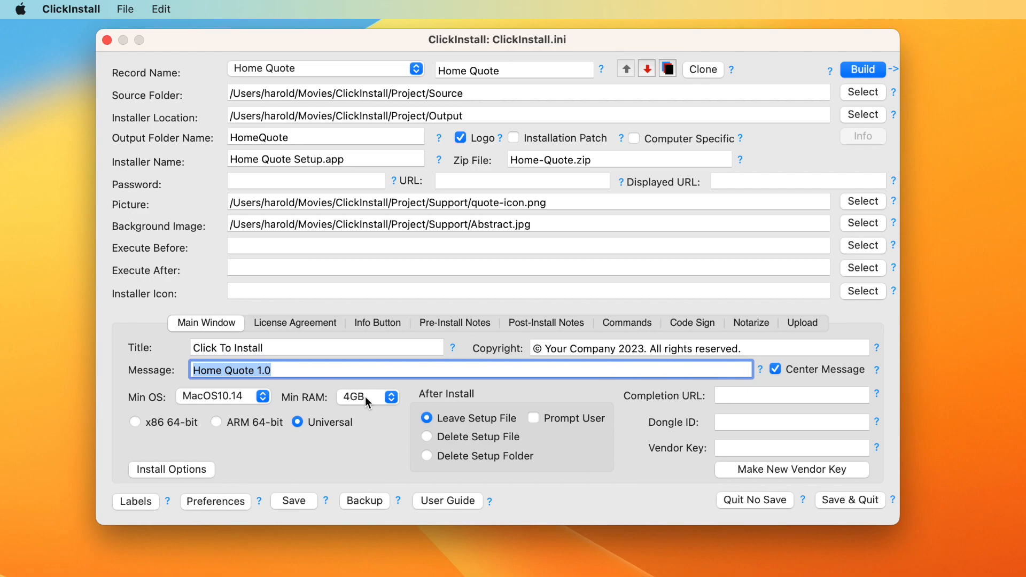
pyautogui.moveTo(745, 349); pyautogui.dragTo(508, 345)
pyautogui.click(772, 348)
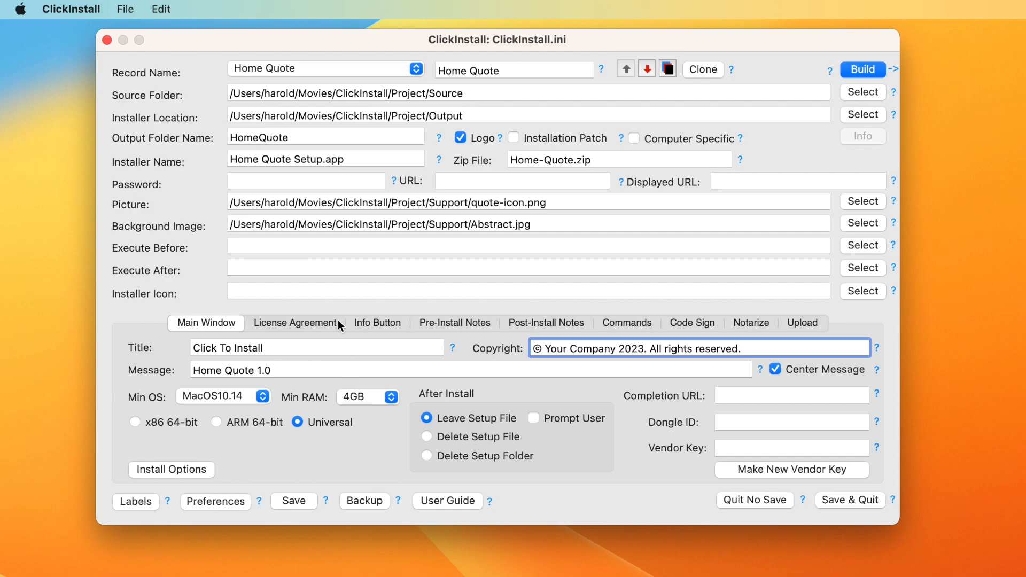
# - Examine the HTML source of the installer's license agreement, preview it as rendered, and close the preview
pyautogui.click(318, 322)
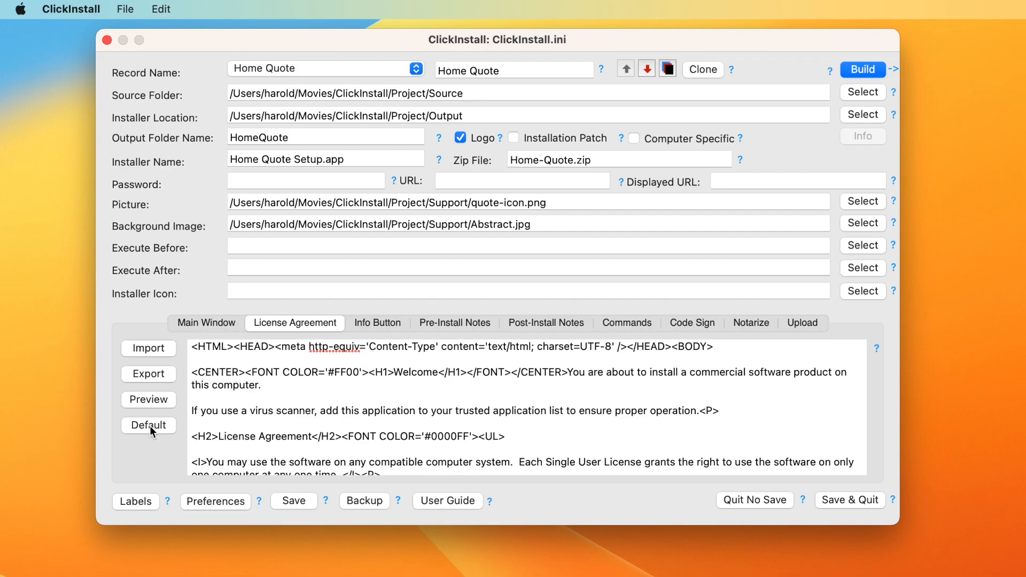
pyautogui.moveTo(191, 346); pyautogui.dragTo(306, 444)
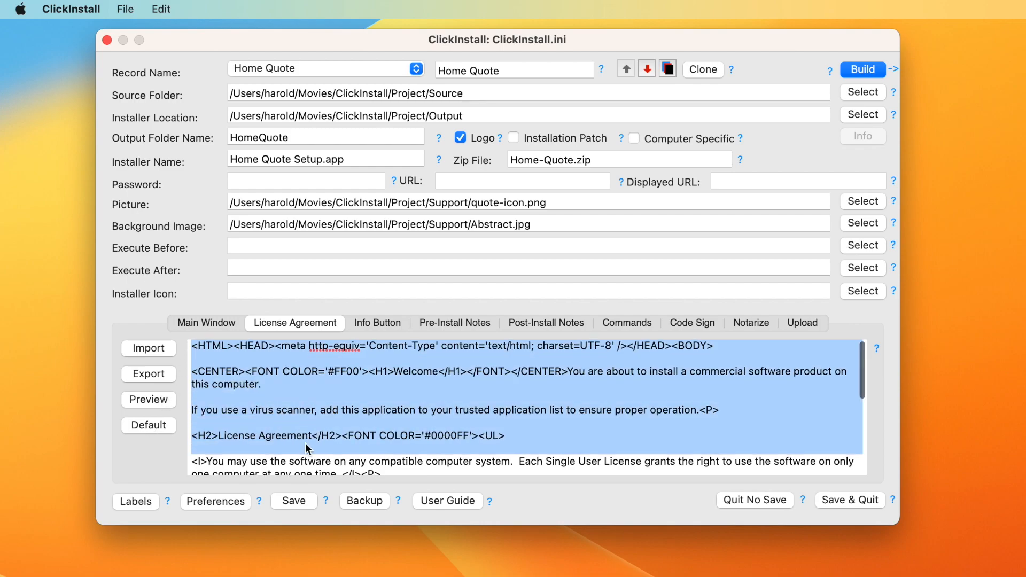
pyautogui.click(137, 400)
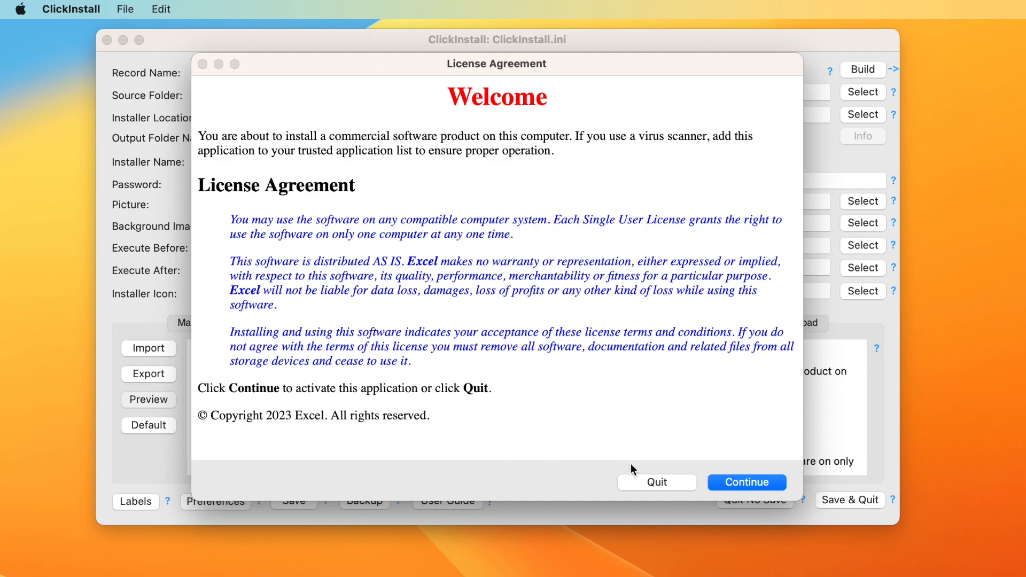
pyautogui.click(668, 482)
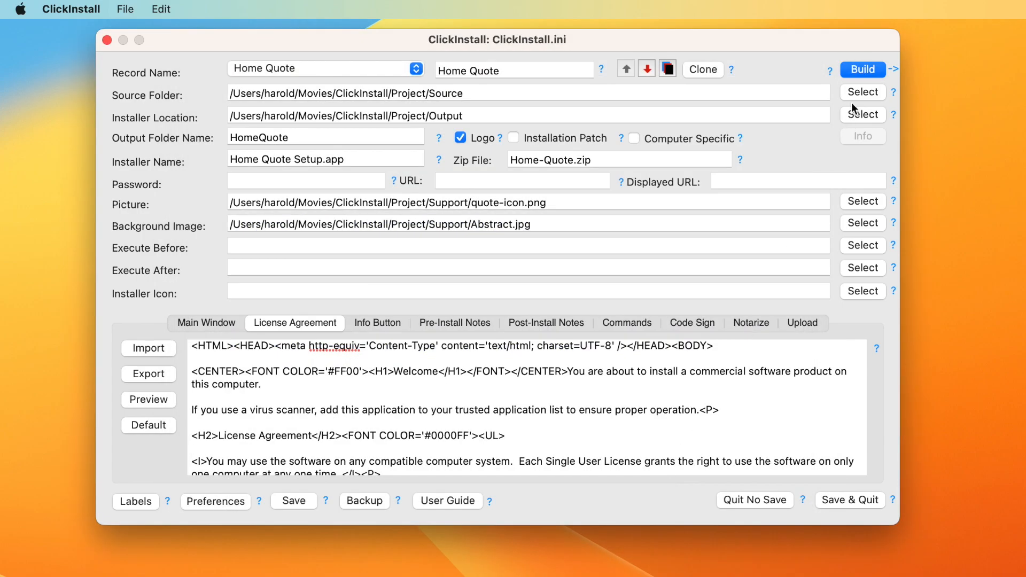
# - Build the Home Quote installer and launch the resulting Home Quote Setup app from the Output folder
pyautogui.click(859, 69)
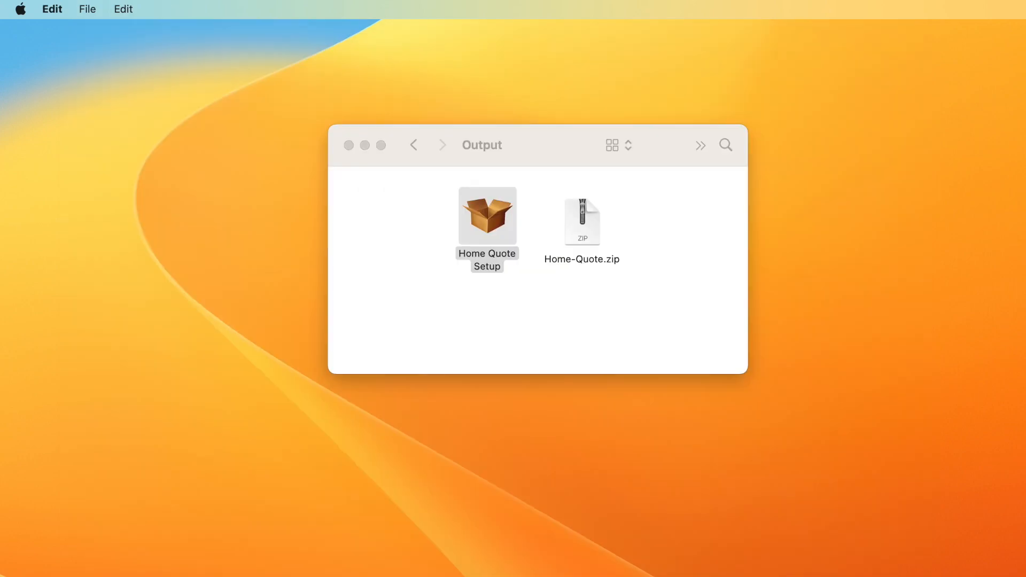
pyautogui.doubleClick(495, 210)
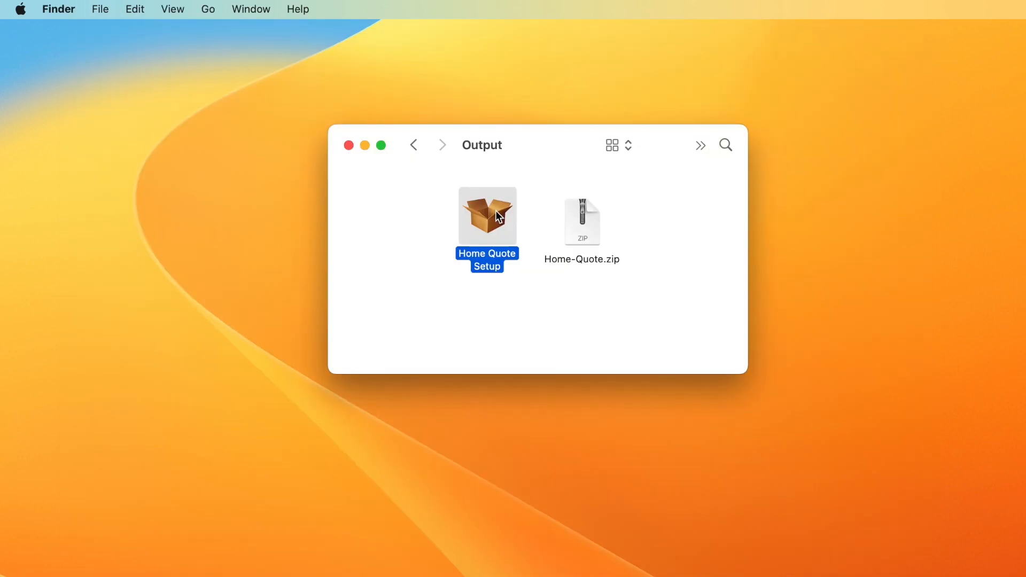
pyautogui.moveTo(926, 240); pyautogui.dragTo(452, 298)
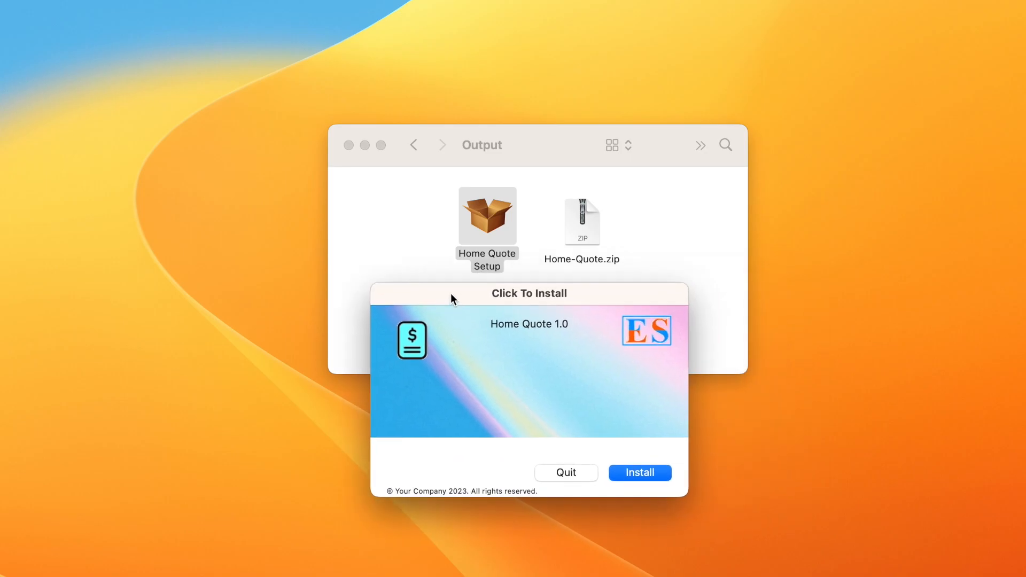
# - Start the Home Quote installation, bring the whole license agreement into view, and accept it
pyautogui.click(632, 472)
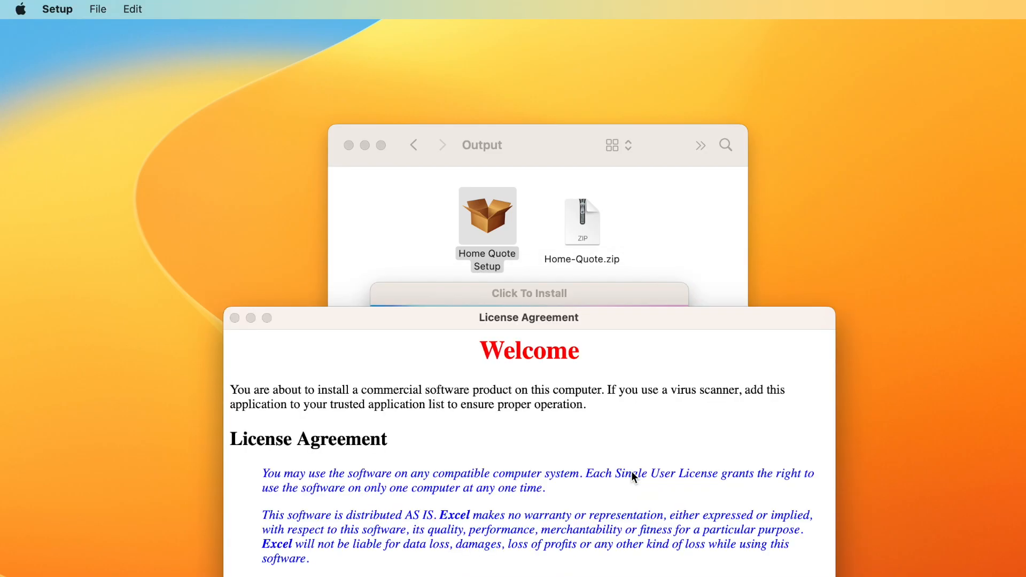
pyautogui.moveTo(584, 320); pyautogui.dragTo(593, 64)
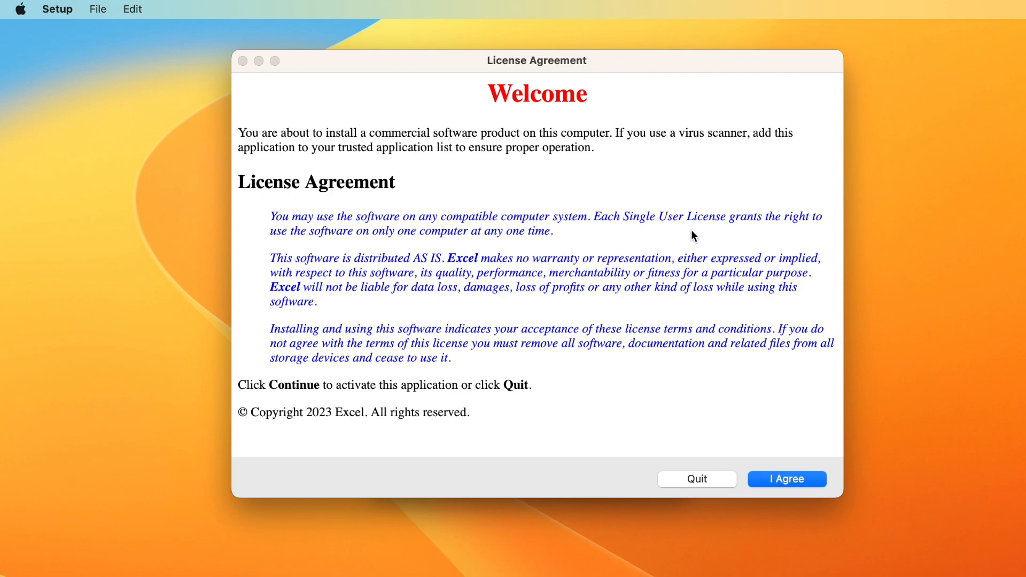
pyautogui.click(771, 479)
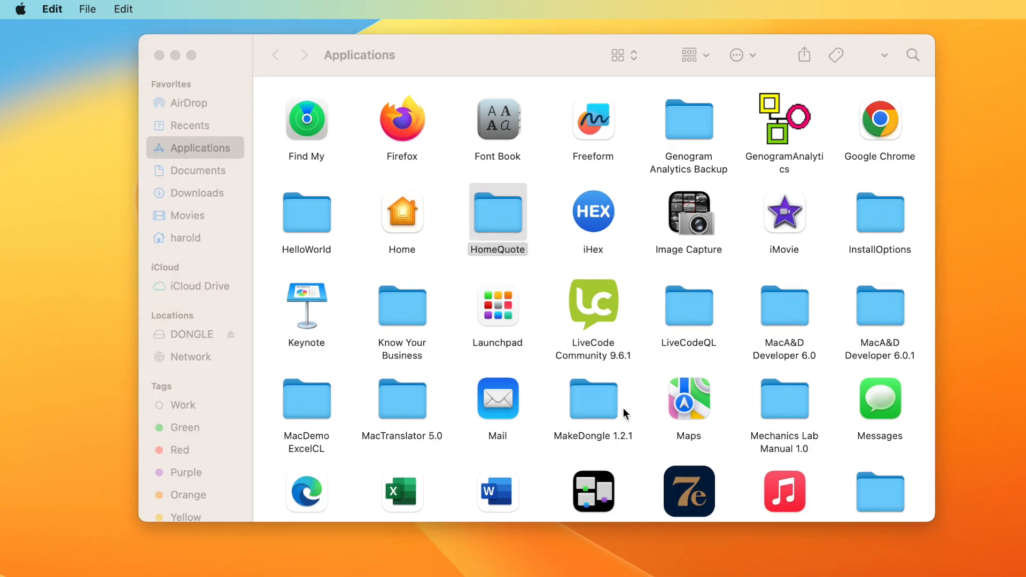
# - Inspect the contents of the installed HomeQuote folder and return to the Applications folder
pyautogui.click(502, 222)
pyautogui.doubleClick(501, 222)
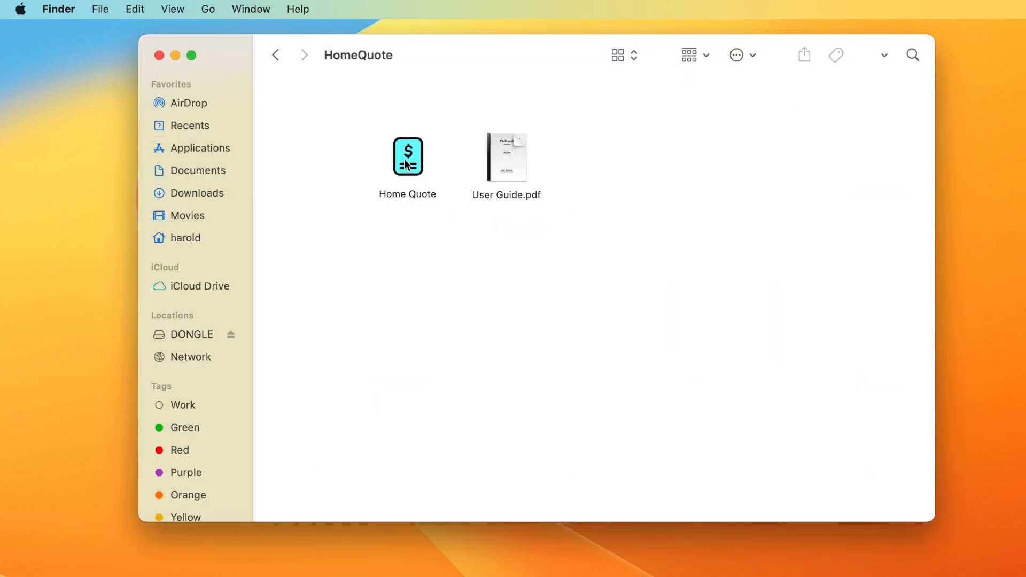
pyautogui.moveTo(503, 160)
pyautogui.click(275, 56)
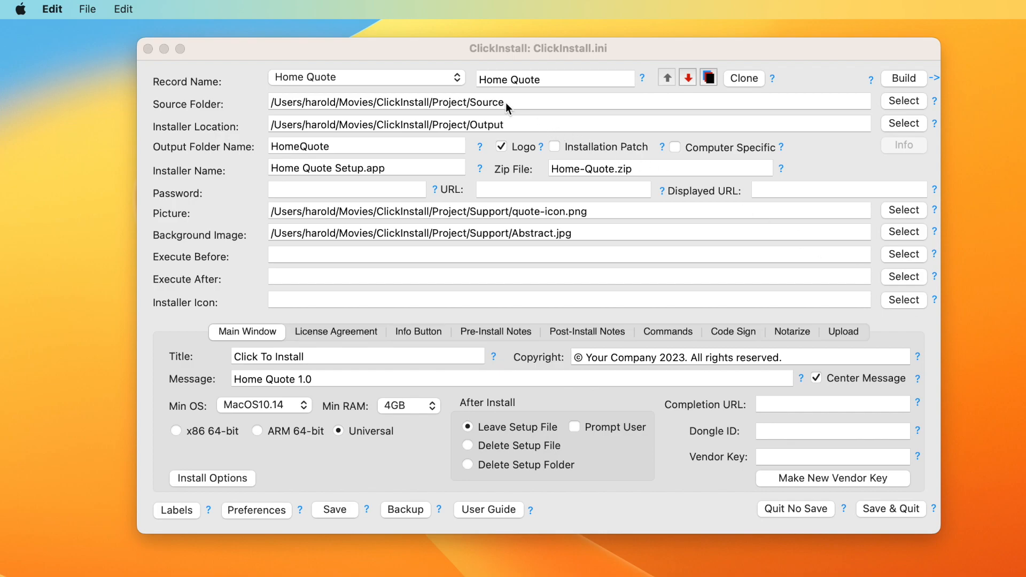
# - In ClickInstall, check the commands copying Home Quote.app to /Applications/Home Quote.app and deleting /Applications/HomeQuote, and build the installer again
pyautogui.click(434, 49)
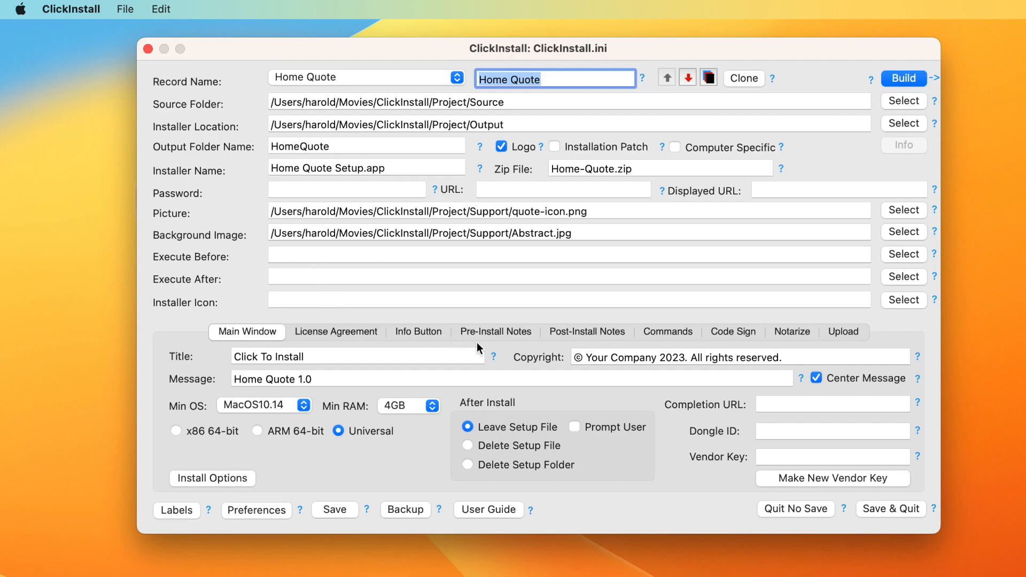
pyautogui.click(658, 332)
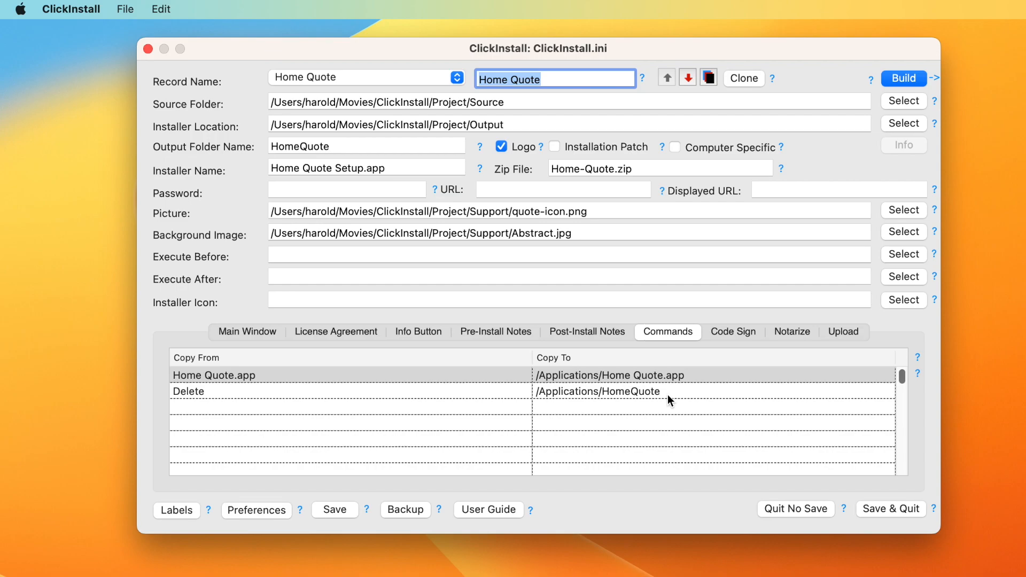
pyautogui.click(898, 81)
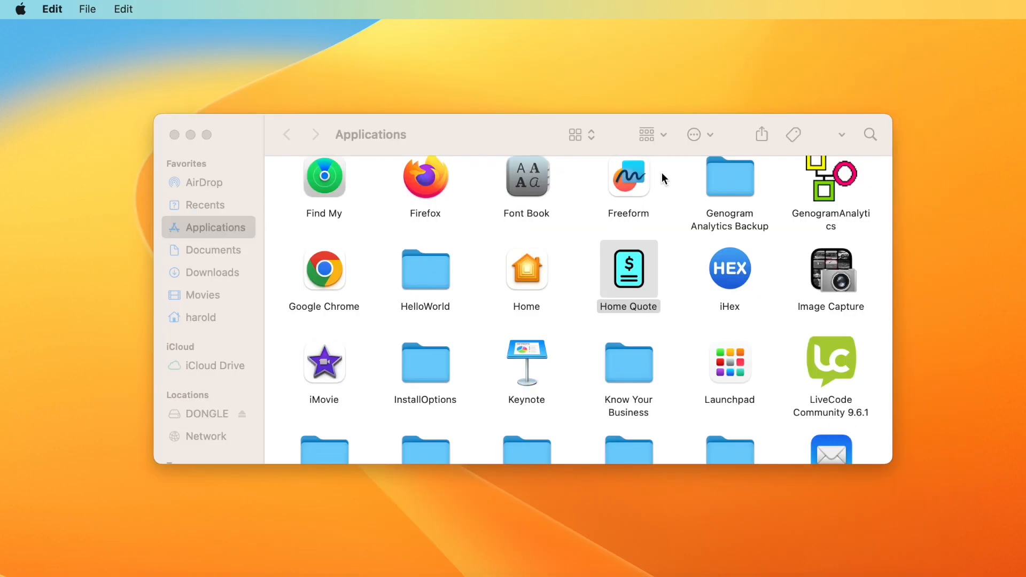
# - Check the Home Quote app installed directly in the Applications folder, and return to the ClickInstall window
pyautogui.click(498, 117)
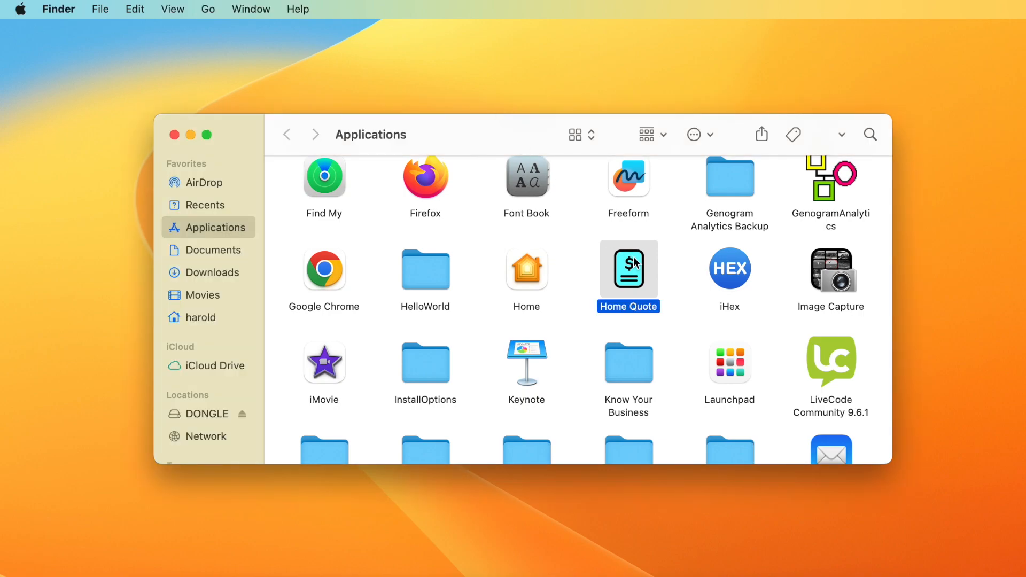
pyautogui.click(678, 264)
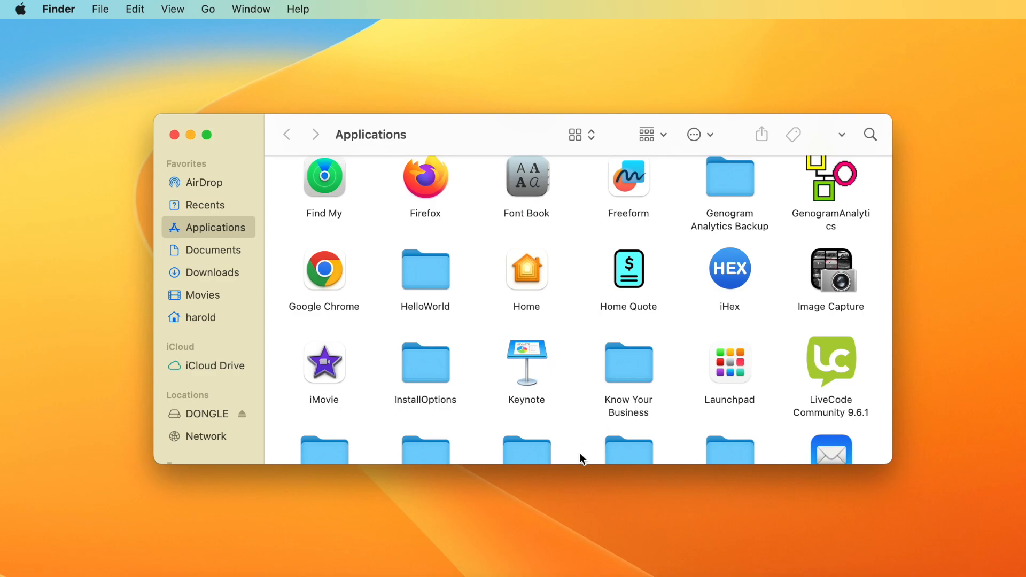
pyautogui.moveTo(602, 556); pyautogui.dragTo(592, 20)
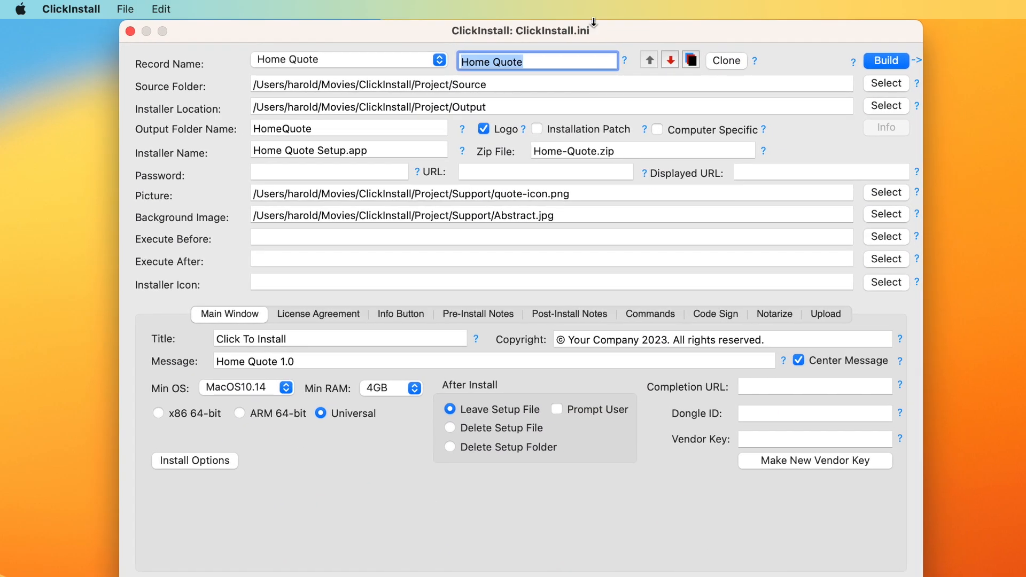